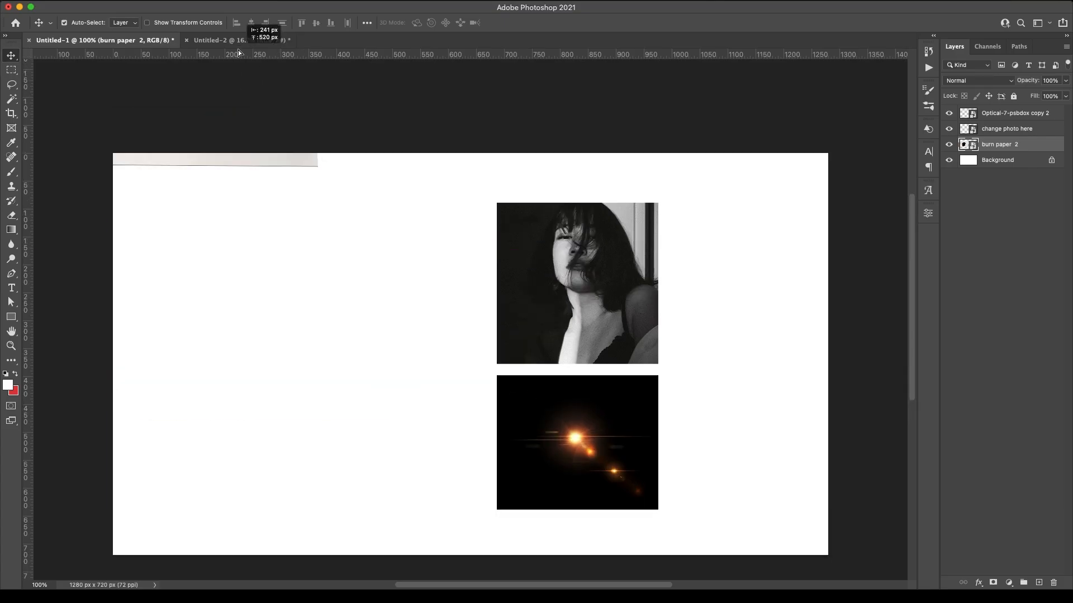
Scale the burnt-paper image to 110.26%, centre it on the page, then switch to Untitled-1
key(ctrl+t)
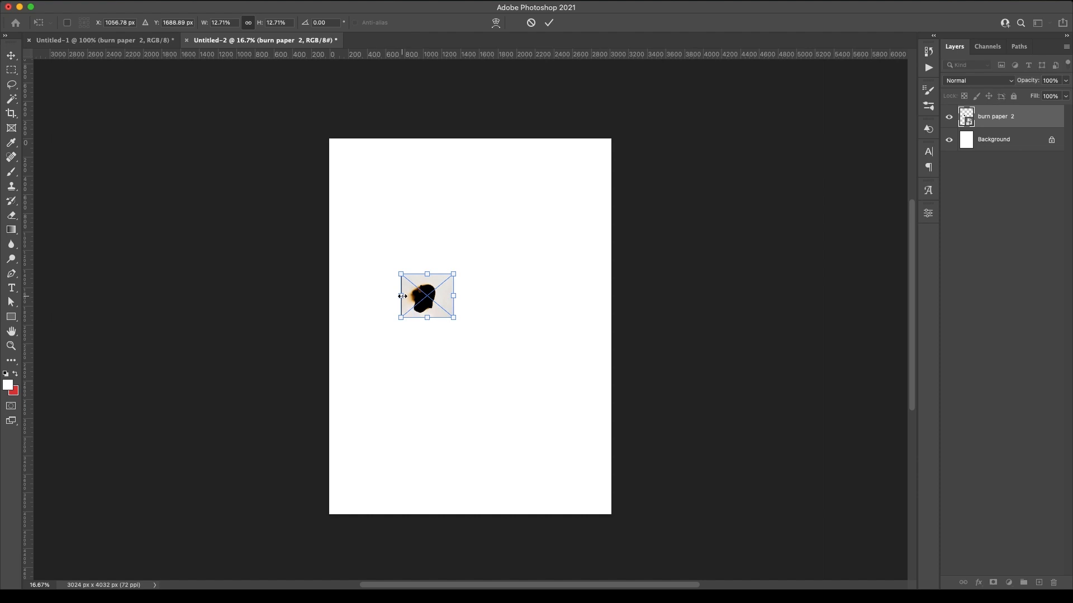
mouse_move(277, 222)
mouse_down()
mouse_move(291, 233)
mouse_move(533, 243)
mouse_move(524, 240)
mouse_up()
drag(492, 488, 492, 518)
drag(485, 269, 501, 268)
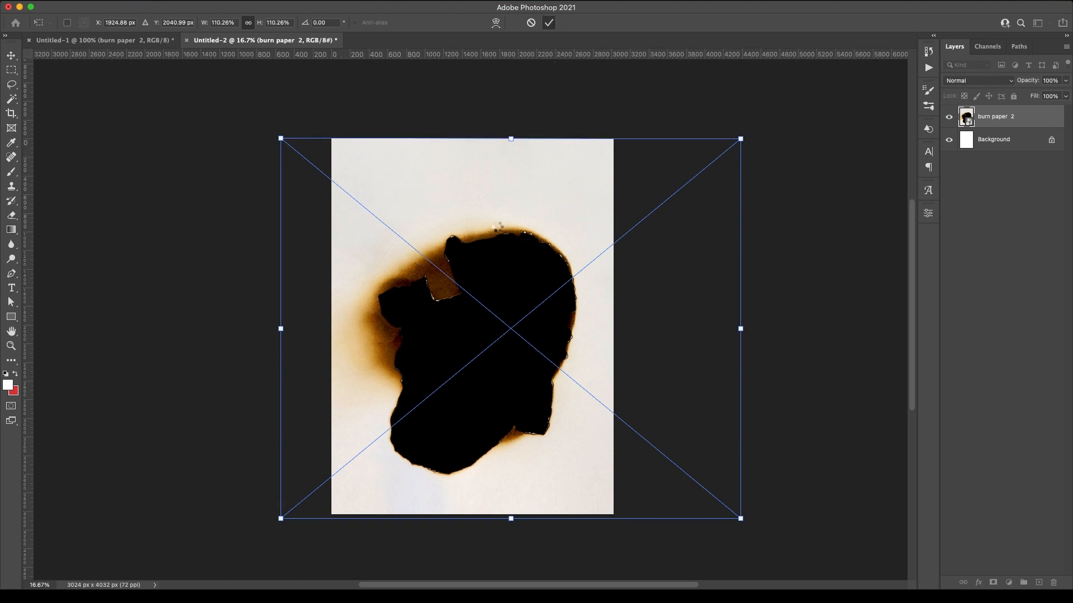
key(Return)
click(162, 41)
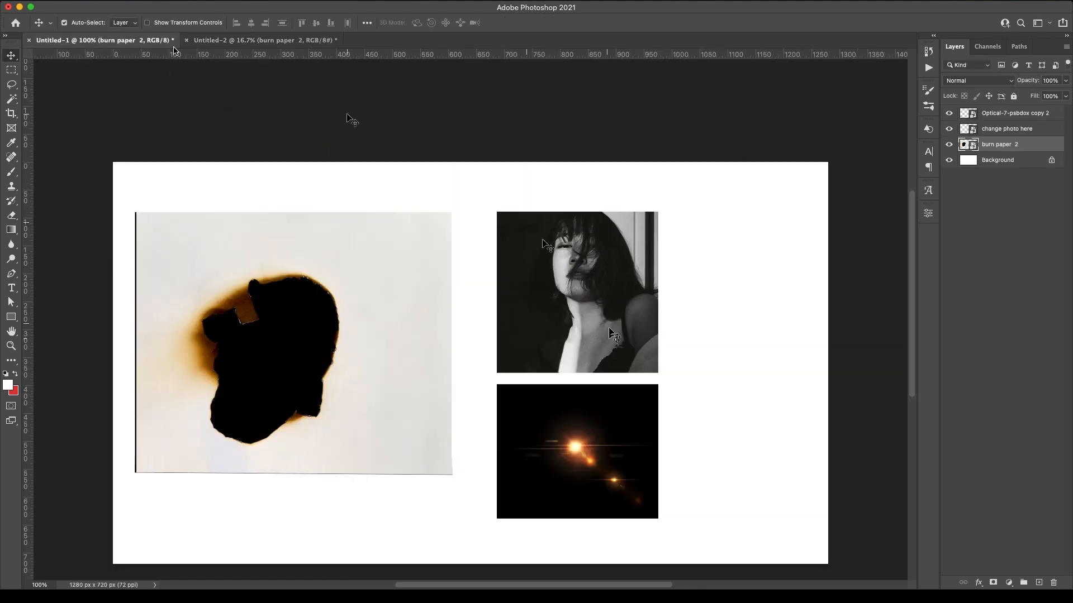
Bring the portrait photo into the poster, scale it to 92.57% and centre it over the hole
click(268, 40)
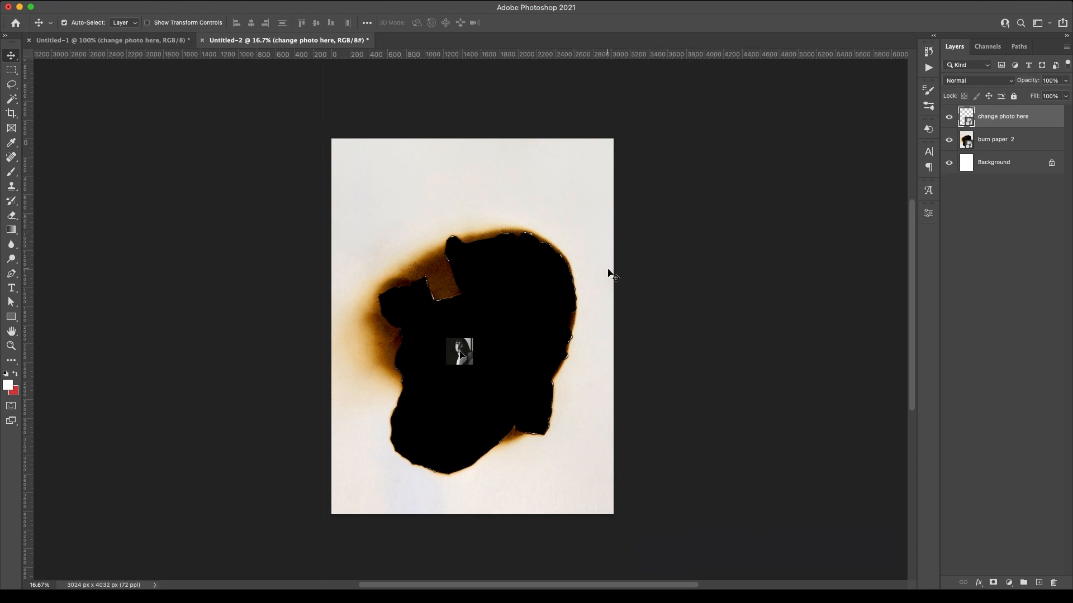
key(ctrl+t)
drag(446, 351, 332, 351)
drag(478, 351, 604, 351)
drag(515, 256, 517, 266)
mouse_move(472, 496)
mouse_down()
mouse_move(472, 470)
mouse_move(472, 482)
mouse_up()
drag(483, 284, 480, 282)
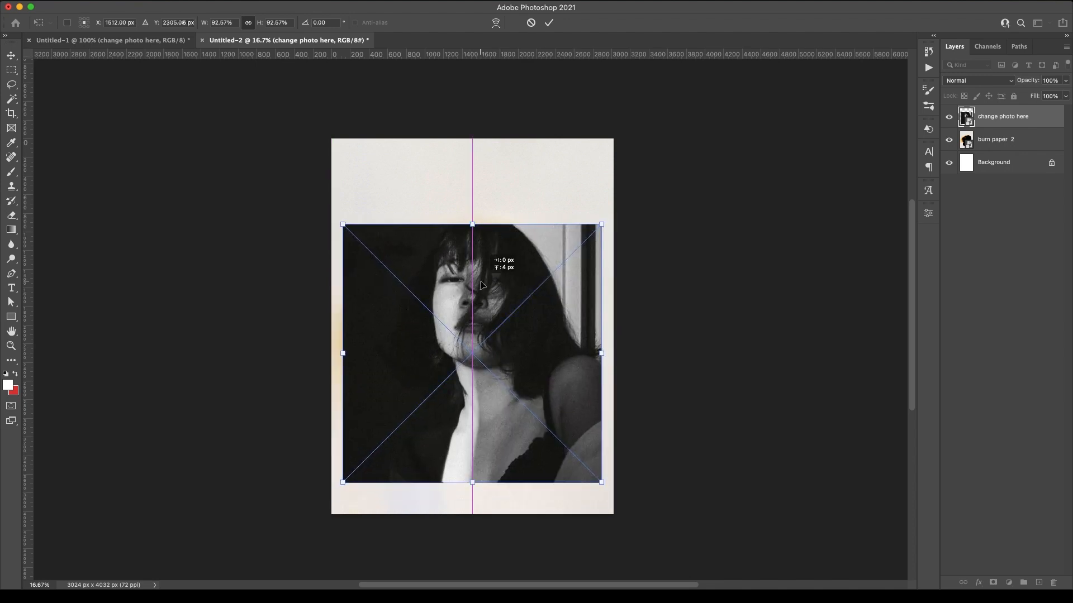
click(548, 23)
Set the portrait layer's blend mode to Lighten
click(975, 80)
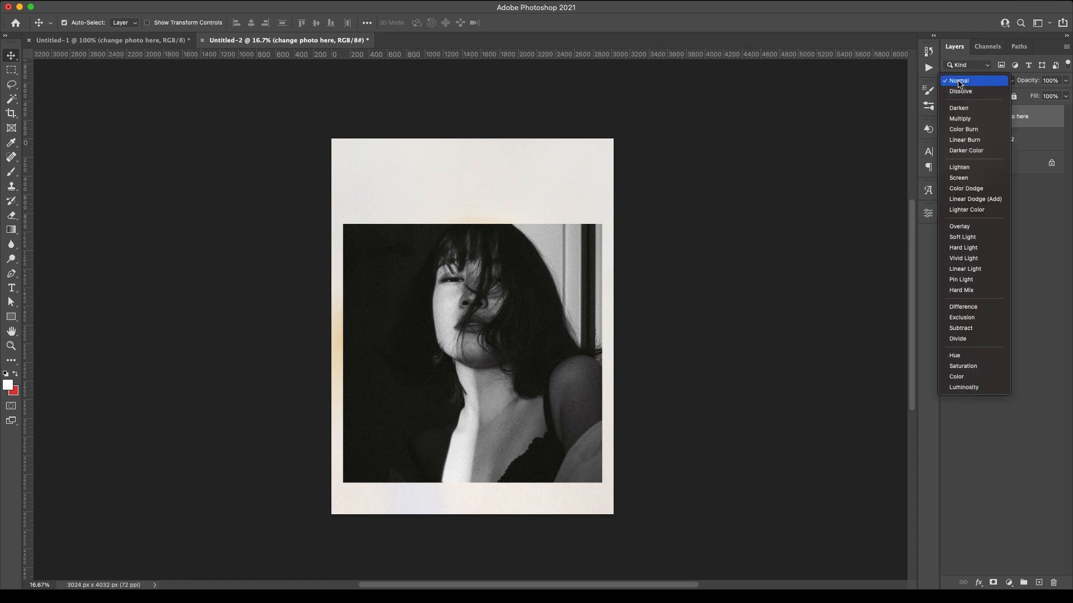
click(980, 169)
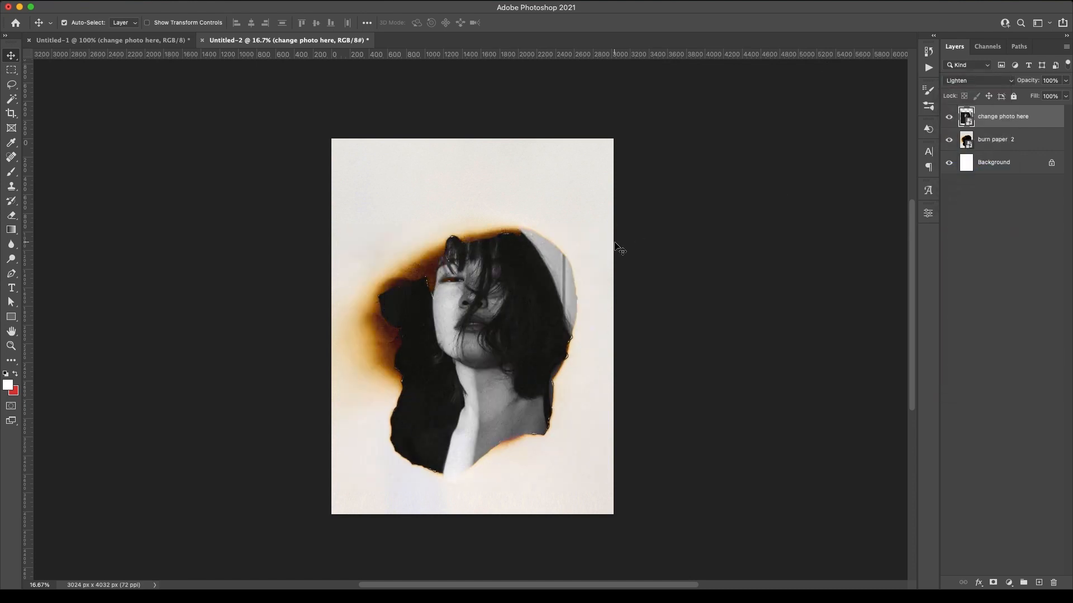
click(11, 287)
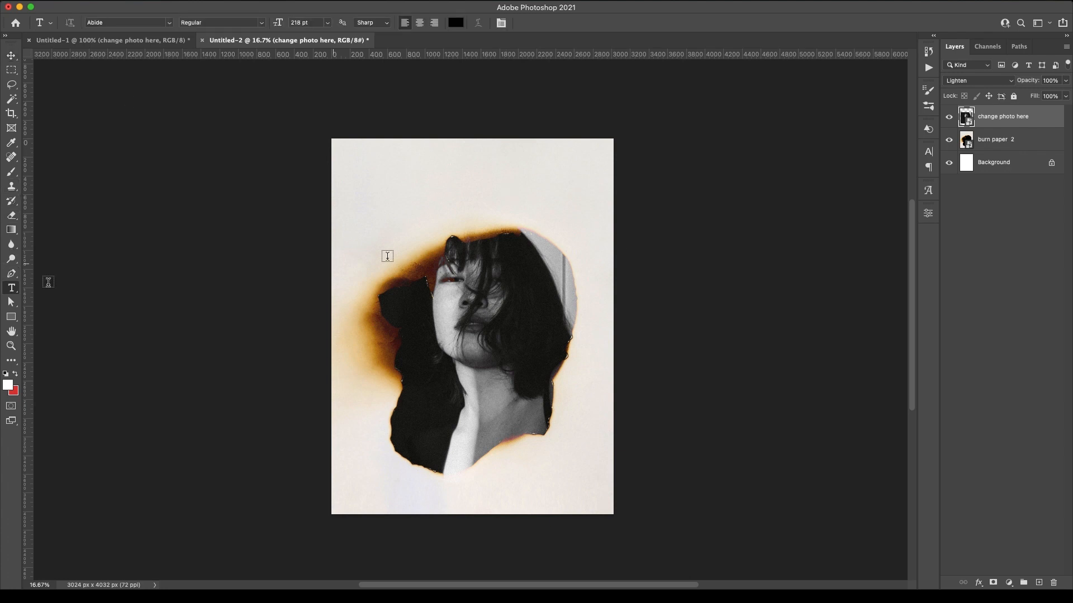
Add three text layers near the top: 'burning', 'the' and 'story'
click(392, 209)
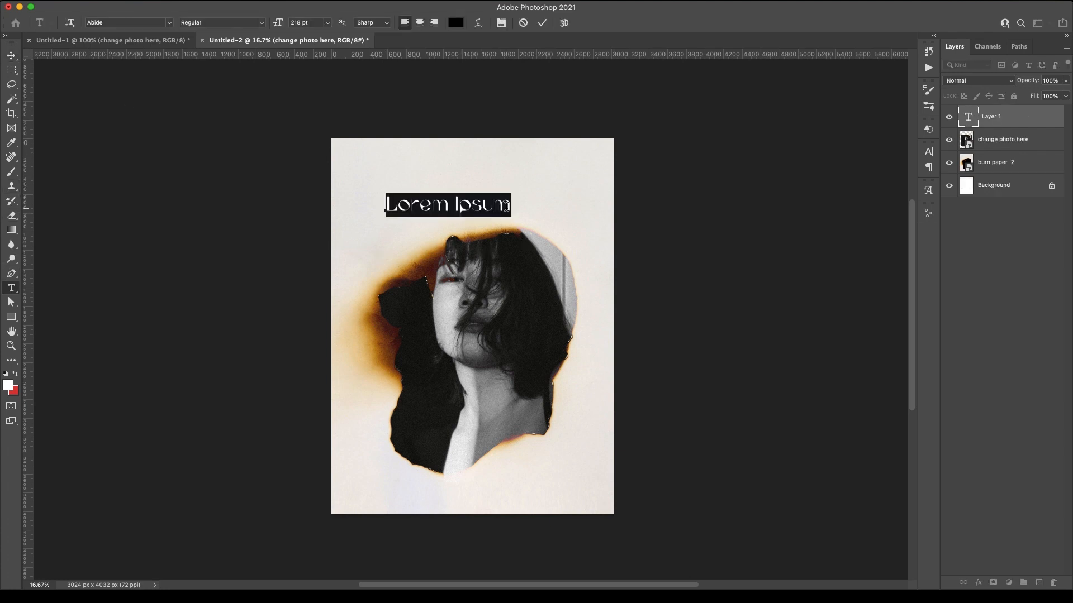
text(burning)
click(542, 23)
click(424, 163)
text(the)
click(542, 23)
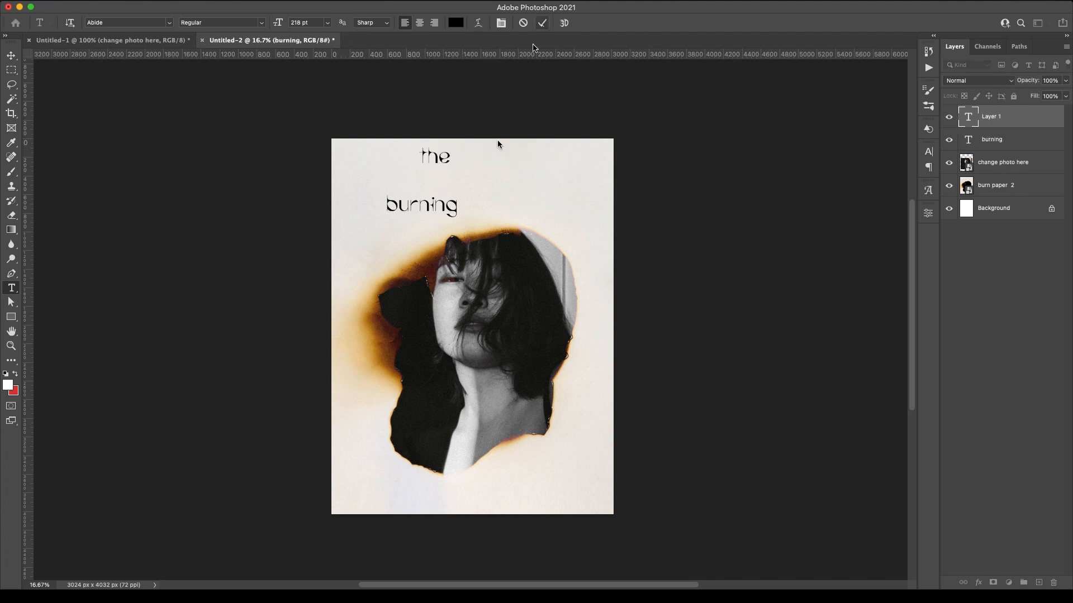
click(497, 178)
text(story)
click(541, 23)
Select the 'burning' text layer and start transforming it
click(10, 55)
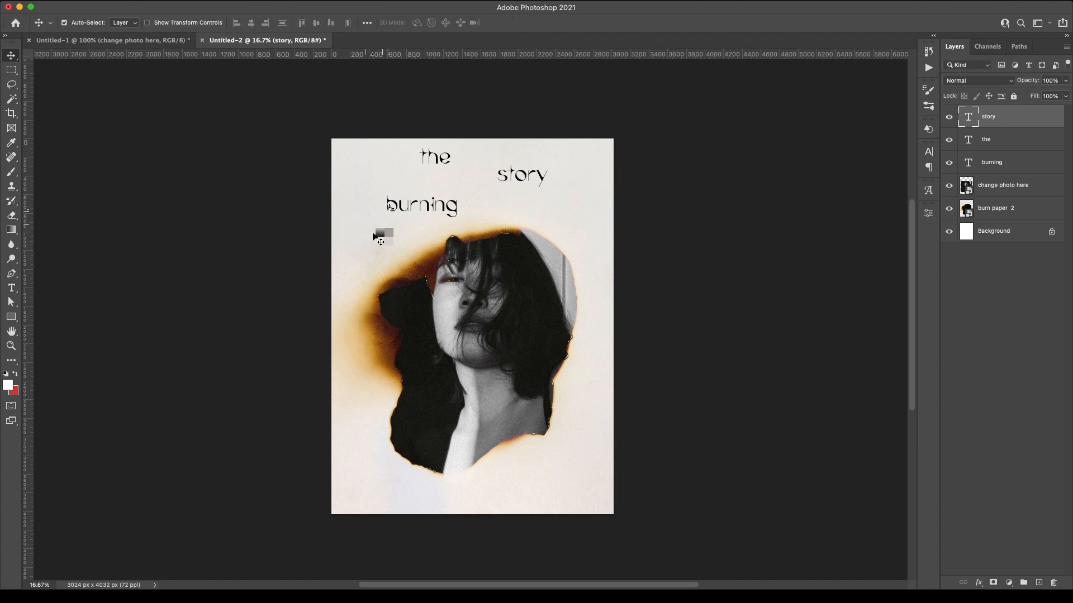
click(398, 206)
key(ctrl+t)
Enlarge 'burning' to about 322% and centre it across the lower part of the hole
mouse_move(455, 208)
mouse_down()
mouse_move(586, 206)
mouse_move(556, 208)
mouse_move(484, 425)
mouse_up()
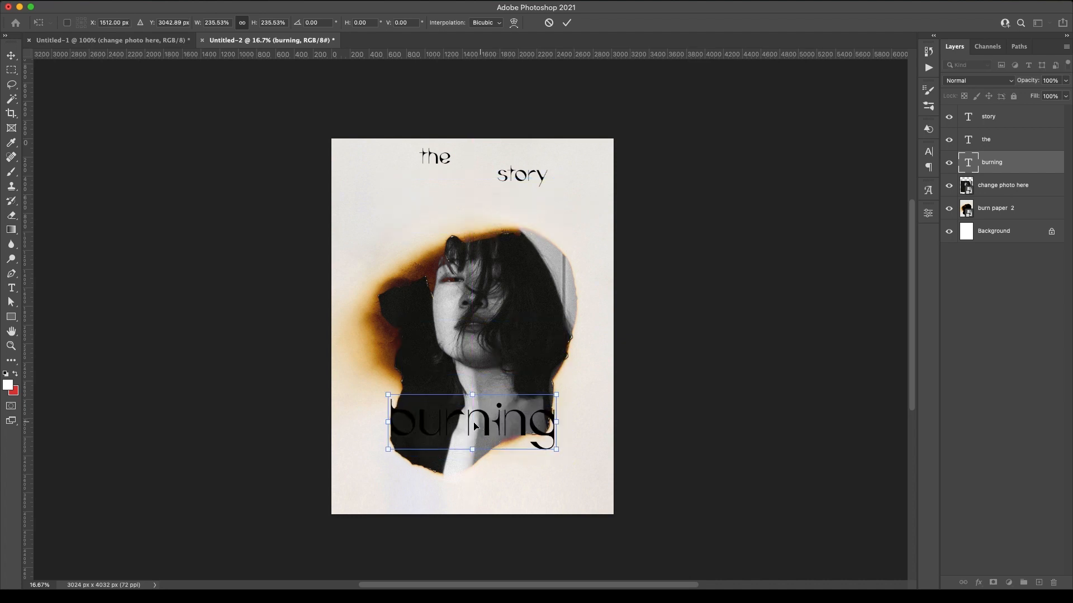
mouse_move(389, 422)
mouse_down()
mouse_move(347, 422)
mouse_move(357, 422)
mouse_up()
mouse_move(555, 422)
mouse_down()
mouse_move(590, 419)
mouse_move(553, 413)
mouse_up()
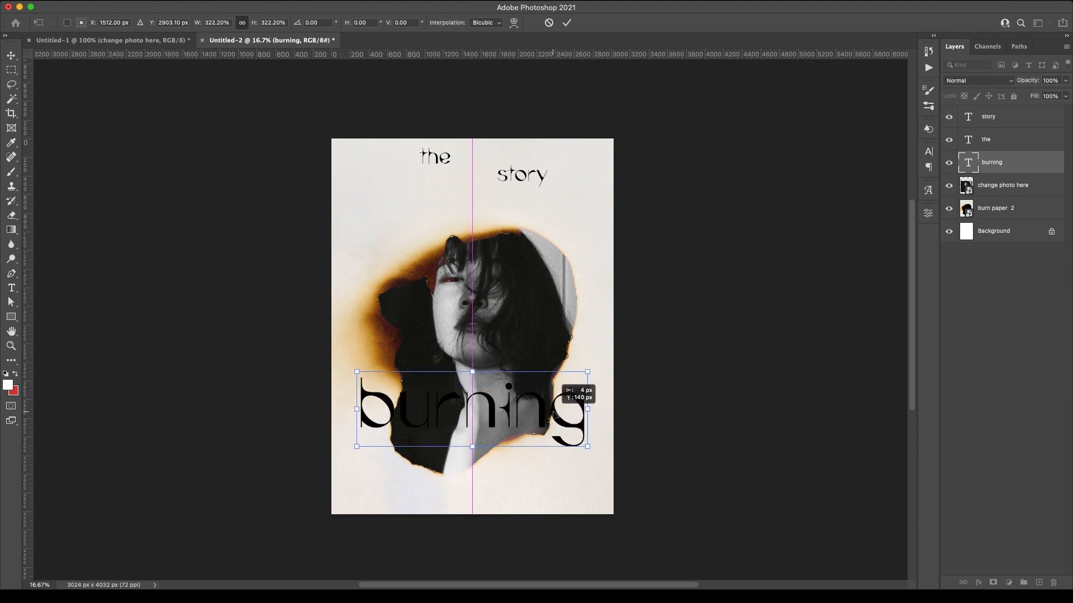
click(567, 22)
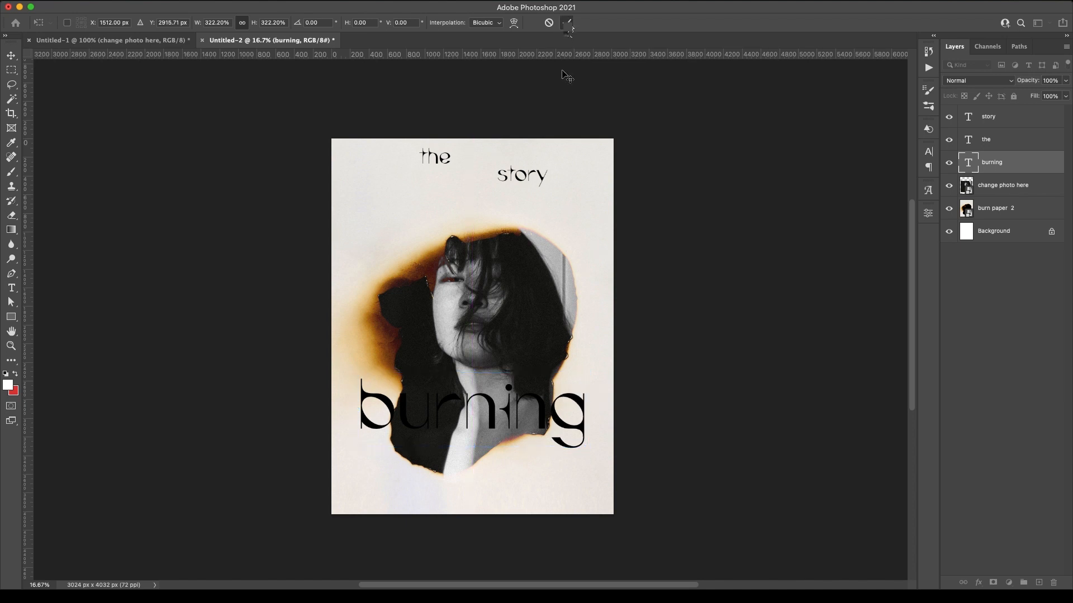
Change the 'burning' text colour to white (#ffffff)
double_click(486, 415)
drag(547, 405, 397, 405)
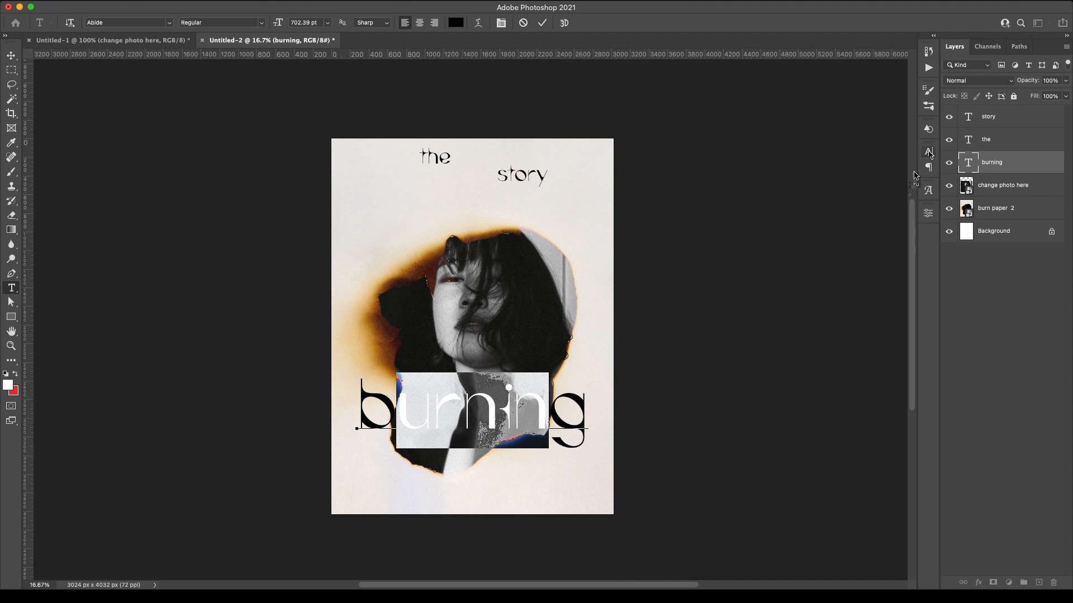
click(928, 151)
click(390, 289)
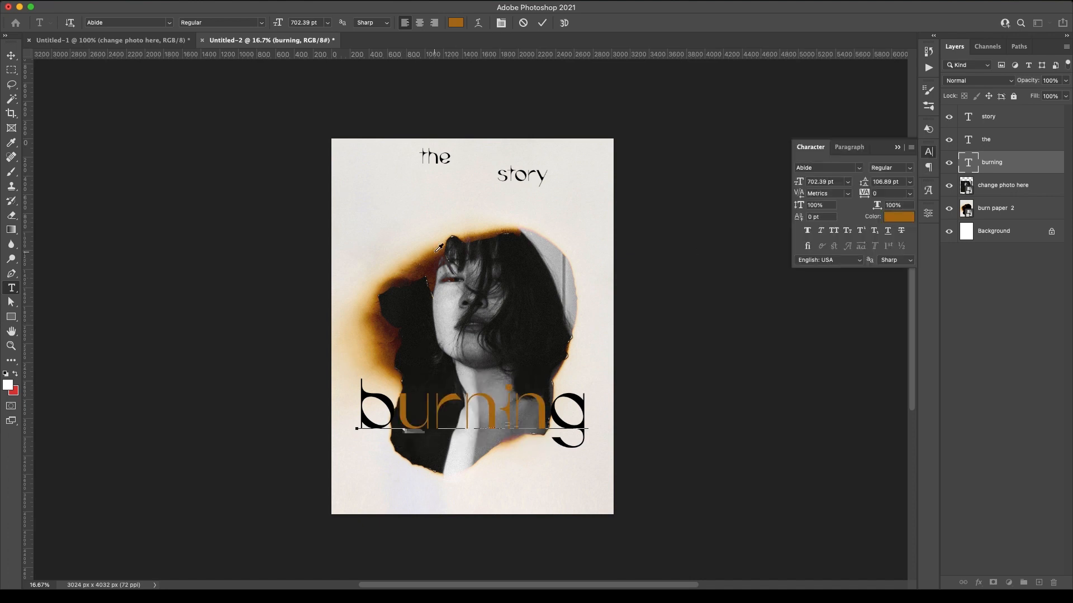
click(384, 379)
drag(1, 101, 122, 117)
drag(168, 151, 201, 143)
drag(95, 205, 49, 143)
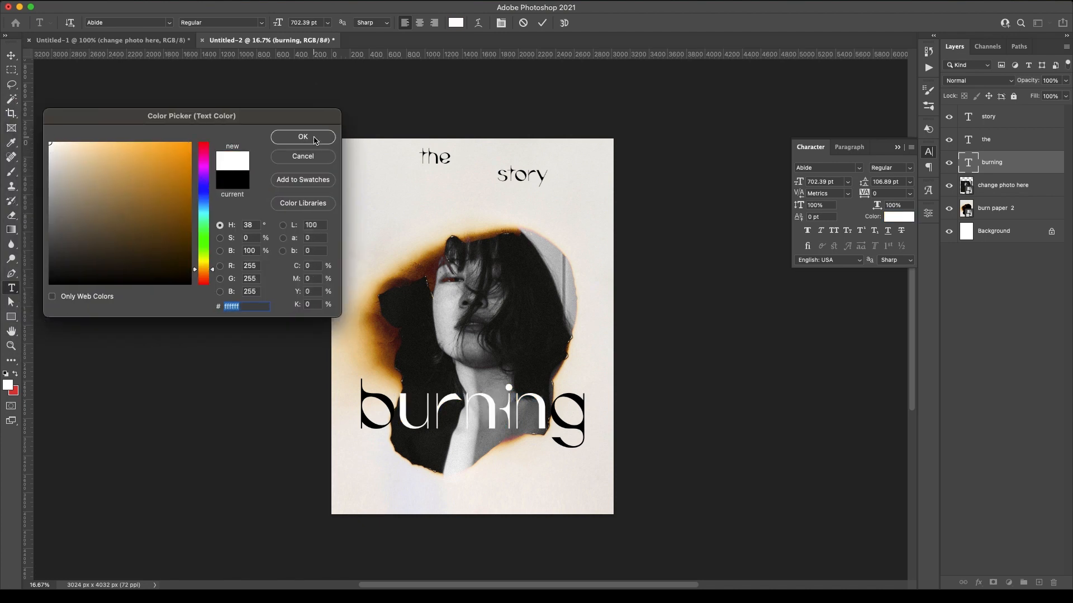
click(303, 136)
click(543, 24)
Move 'the' beside the left end of 'burning' and 'story' just beneath it
key(v)
mouse_move(439, 160)
mouse_down()
mouse_move(435, 340)
mouse_move(385, 384)
mouse_up()
drag(500, 179, 503, 442)
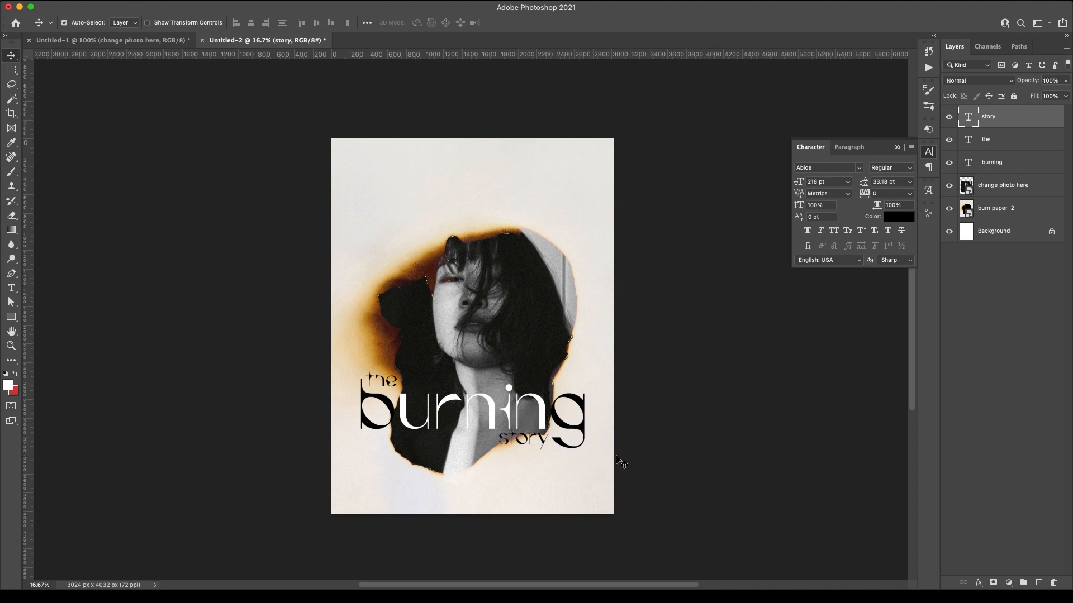
key(shift+Left)
key(shift+Left)
key(shift+Left)
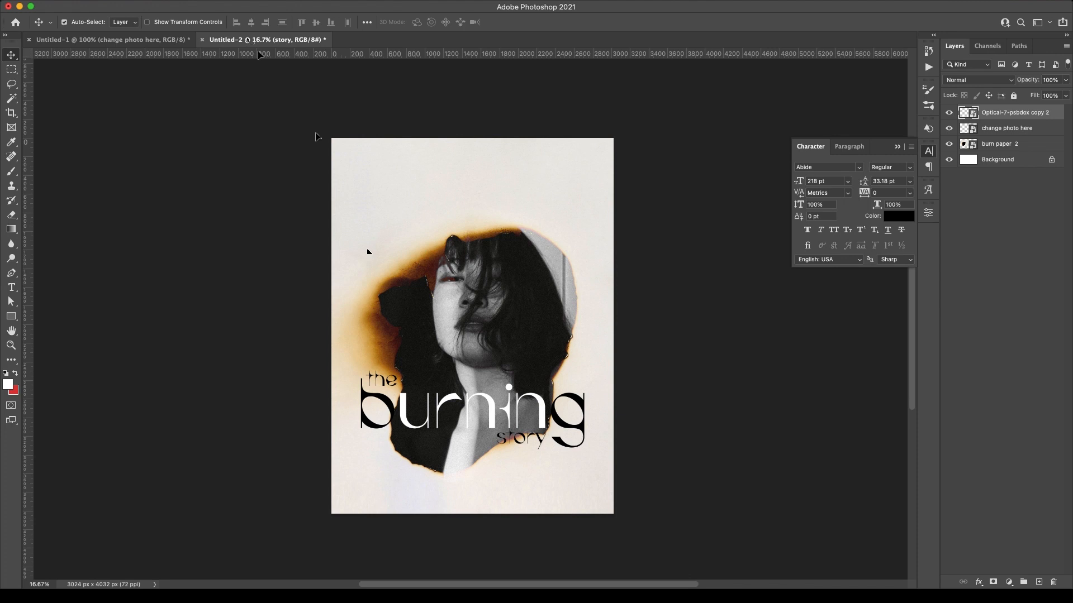
Enlarge the lens-flare layer and set its blend mode to Screen
key(super+t)
drag(384, 292, 589, 294)
click(551, 21)
click(982, 81)
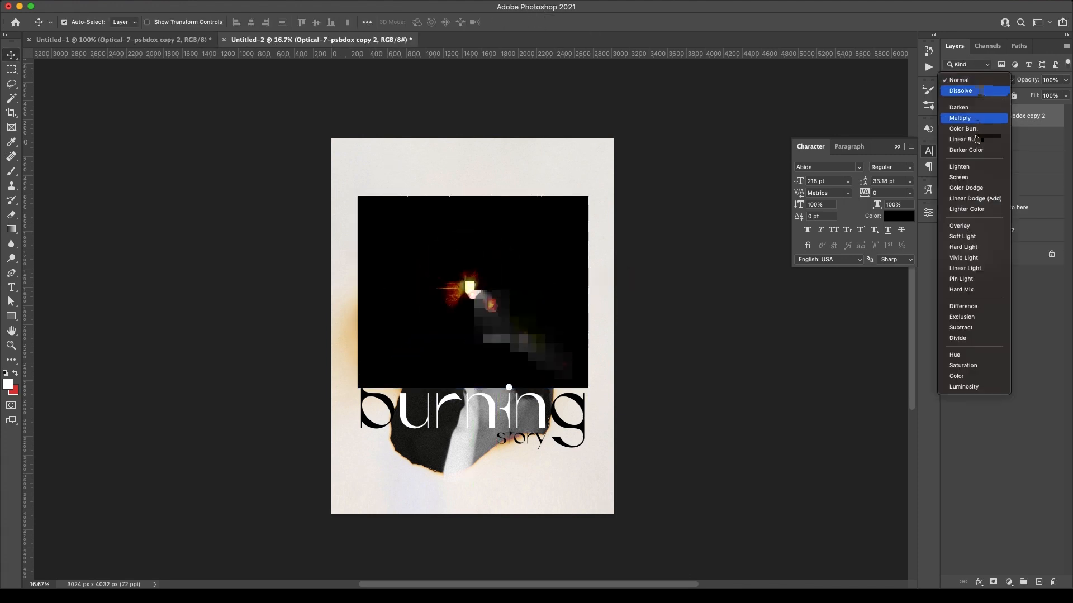
click(975, 178)
Scale the flare up to 246.94% so its glow spreads across the portrait
key(super+t)
drag(586, 292, 612, 329)
drag(640, 290, 604, 345)
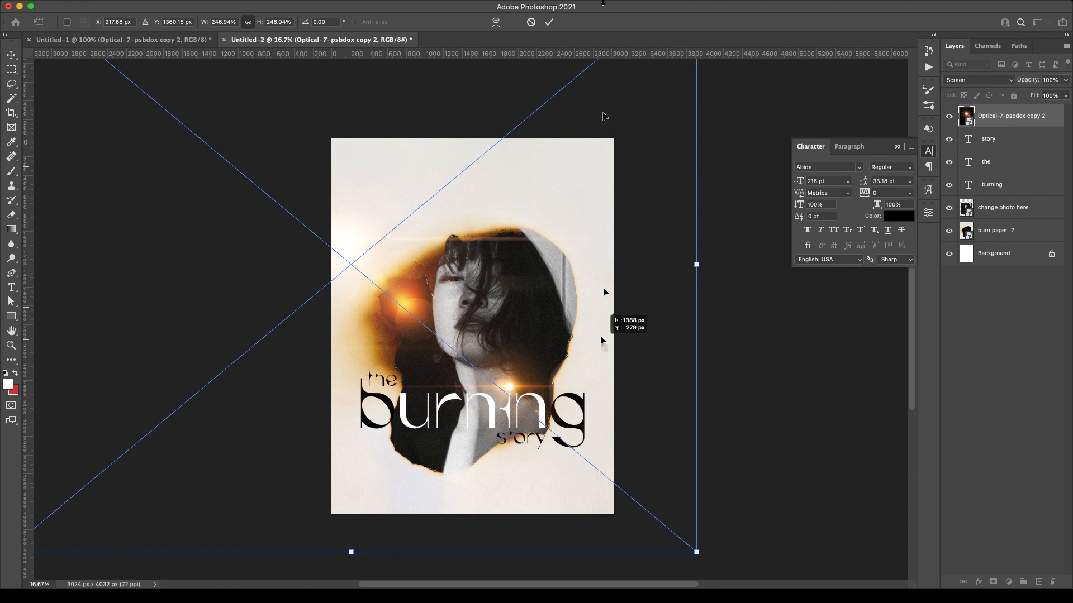
key(Return)
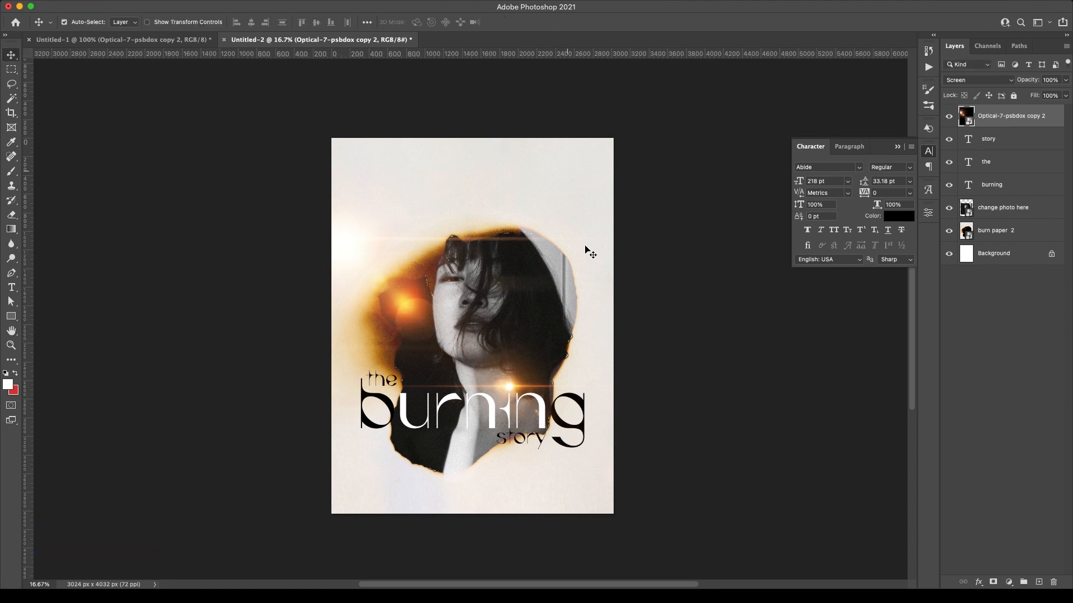
Add a small text line reading 'RELEASING ON 1 APRIL 2024'
click(19, 289)
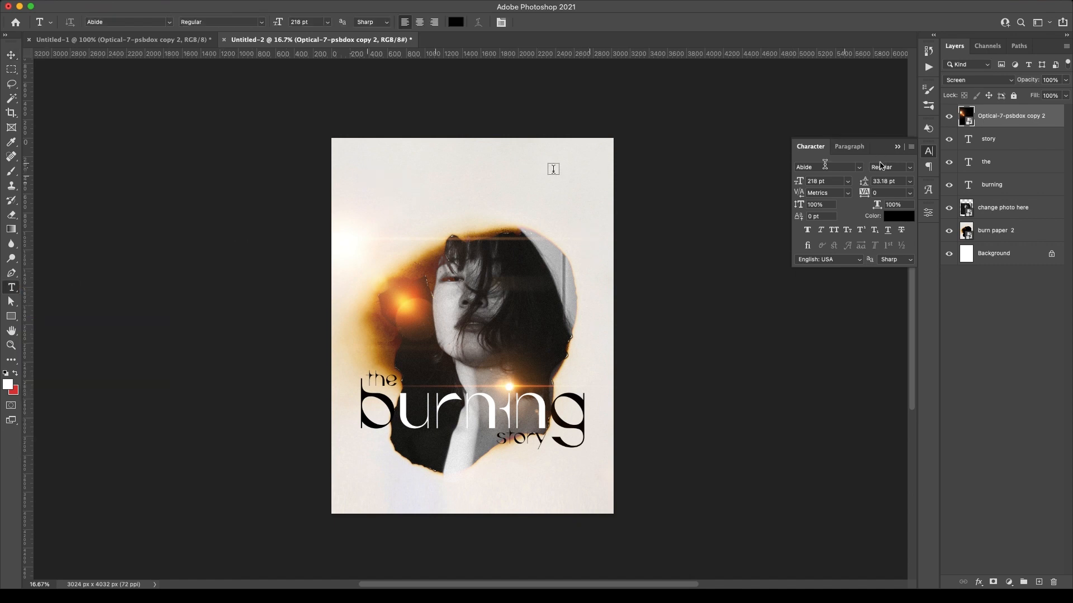
click(357, 170)
drag(278, 22, 243, 24)
text(B)
text(ELEASE)
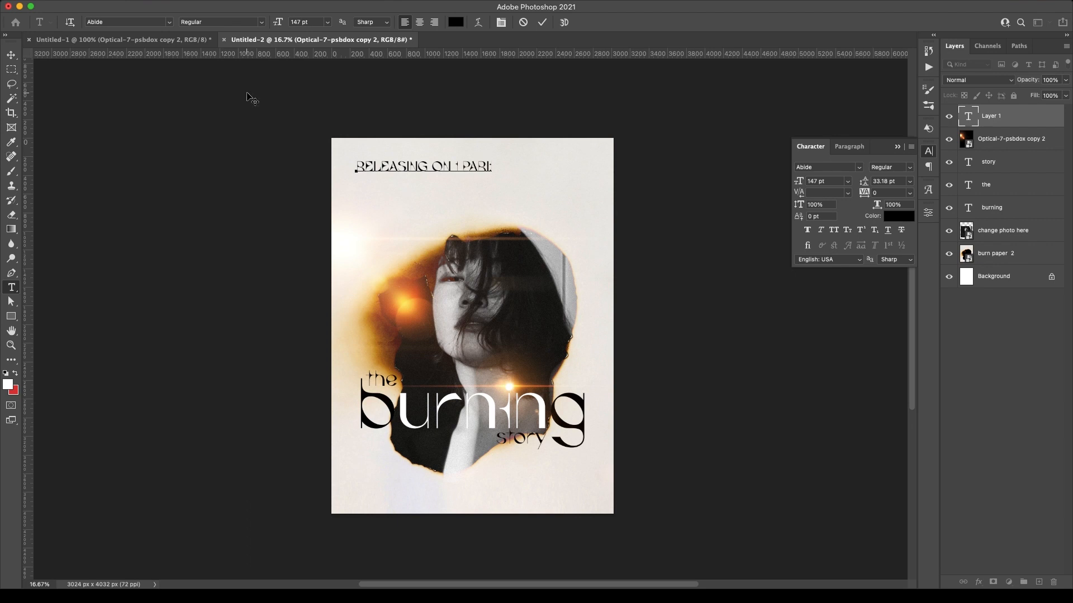
key(BackSpace)
key(BackSpace)
key(BackSpace)
key(BackSpace)
key(BackSpace)
text(4)
key(super+Return)
Set the release-date text to the Daikon font with tracking 140
click(859, 167)
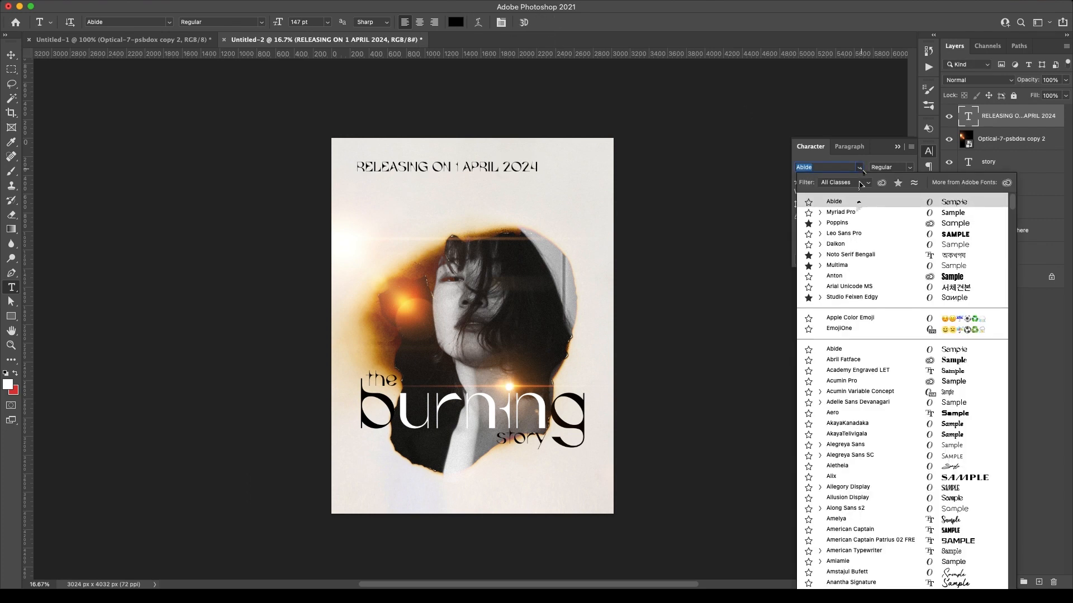
click(857, 244)
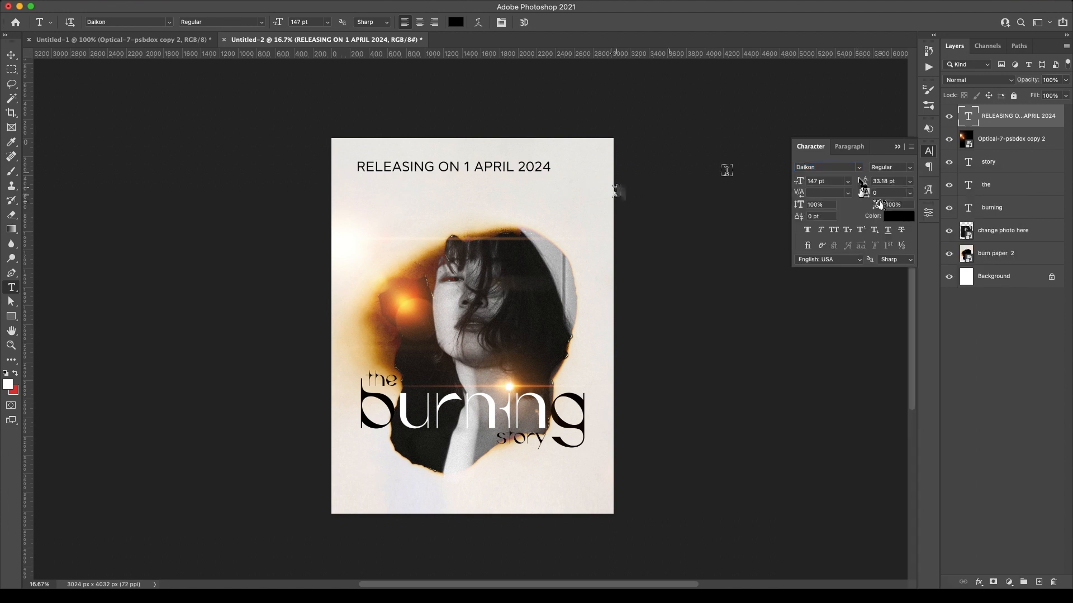
drag(864, 194, 867, 195)
key(Return)
Shrink the release date and centre it along the poster's bottom edge
key(v)
key(super+t)
drag(601, 177, 530, 498)
key(Return)
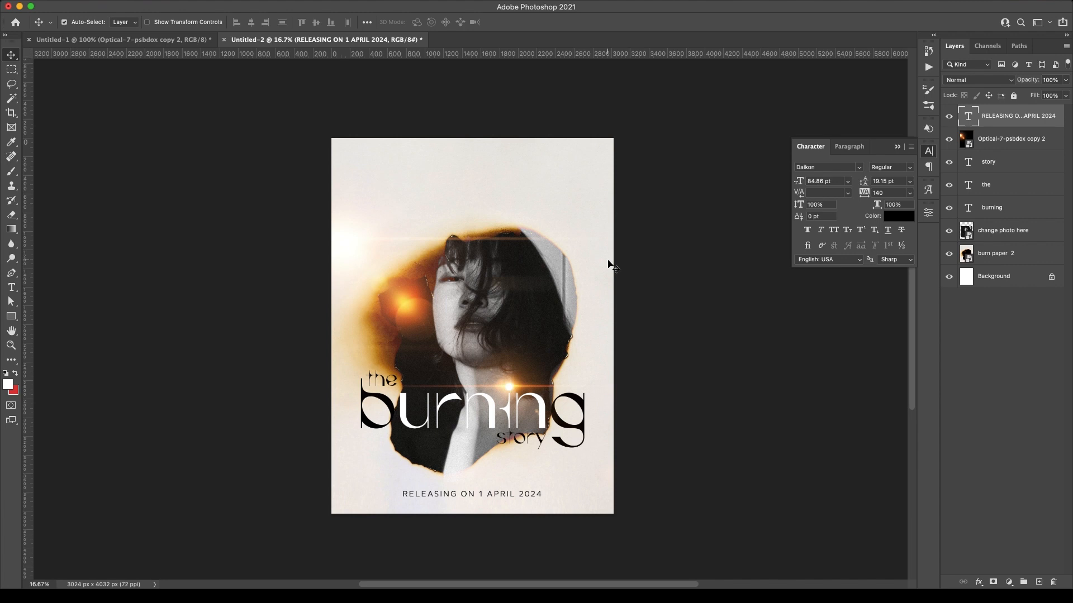
key(t)
click(369, 167)
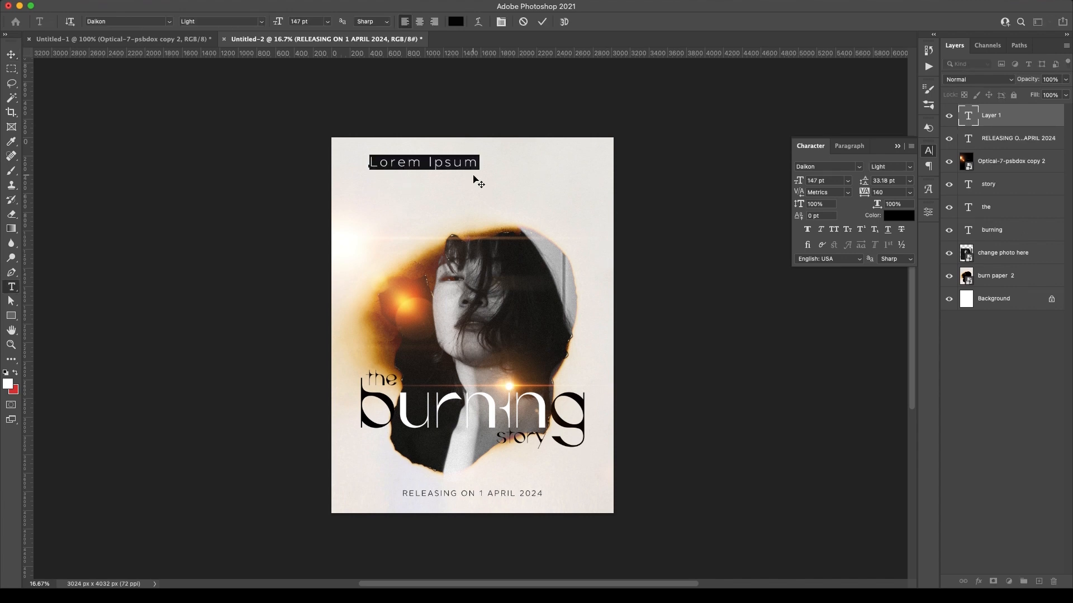
Type the producers' credit line and a 'PRESENTS' line beneath it
text(GURU)
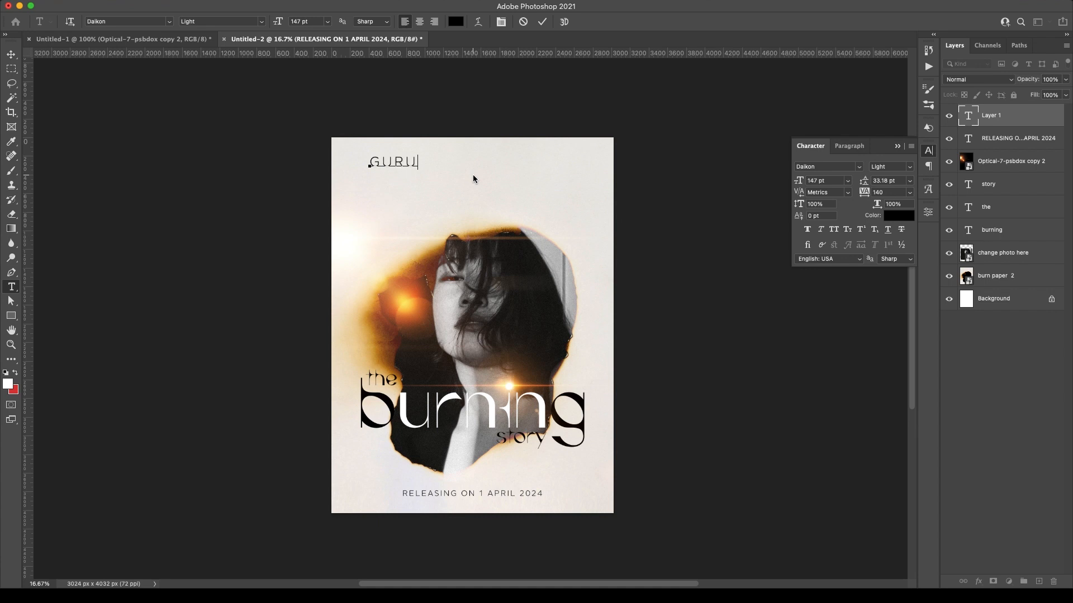
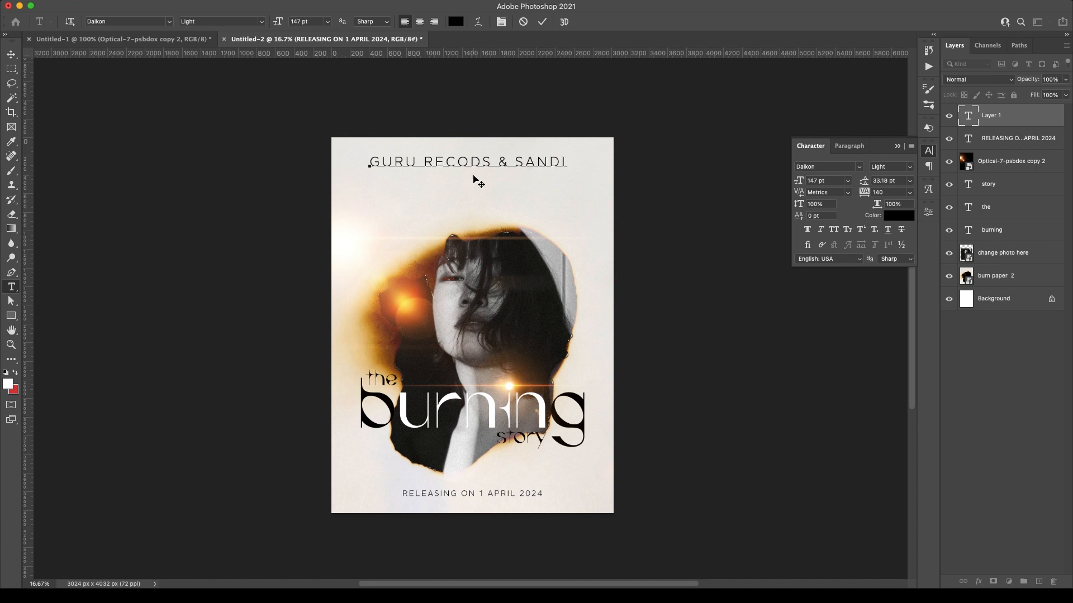
click(541, 21)
click(481, 187)
text(P F)
text(SENTS)
click(541, 21)
Shrink the credit line to about 75% and scale 'PRESENTS' down, centred at top
key(v)
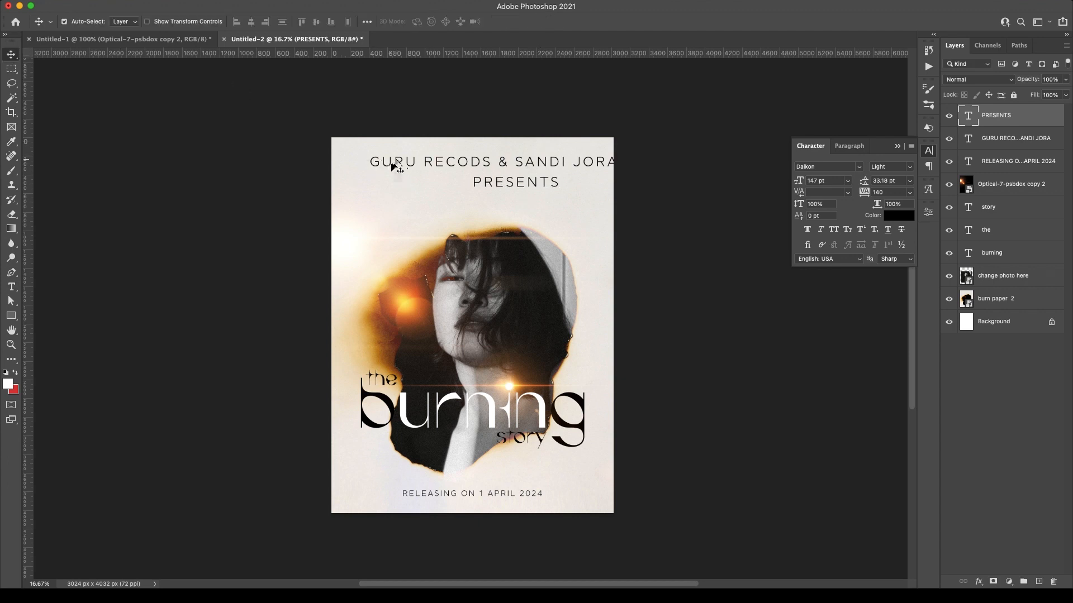
click(394, 166)
key(ctrl+t)
drag(616, 161, 479, 179)
key(Return)
key(super+t)
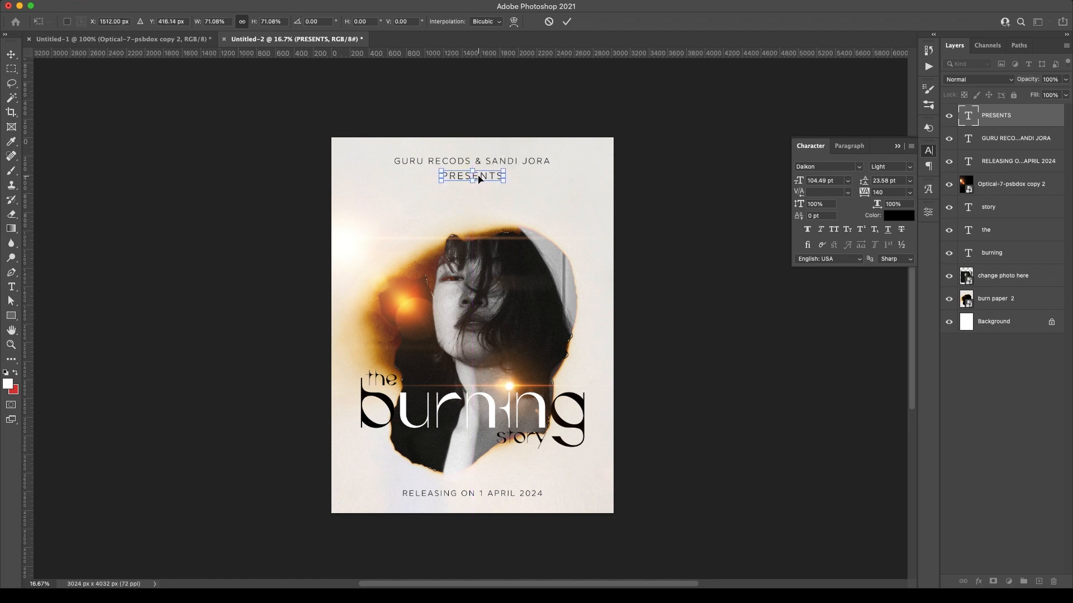
click(566, 22)
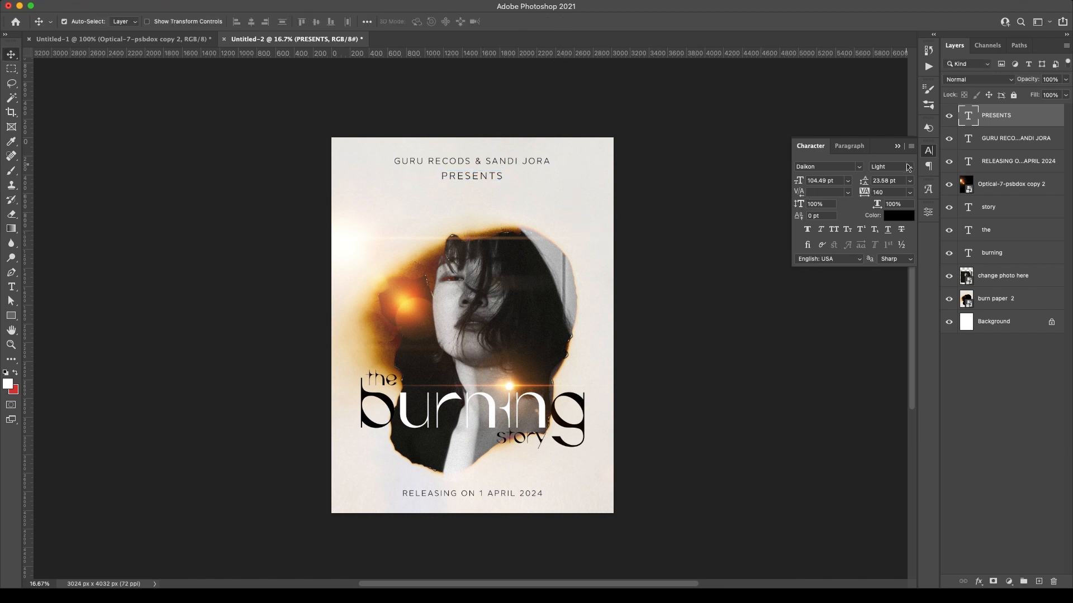